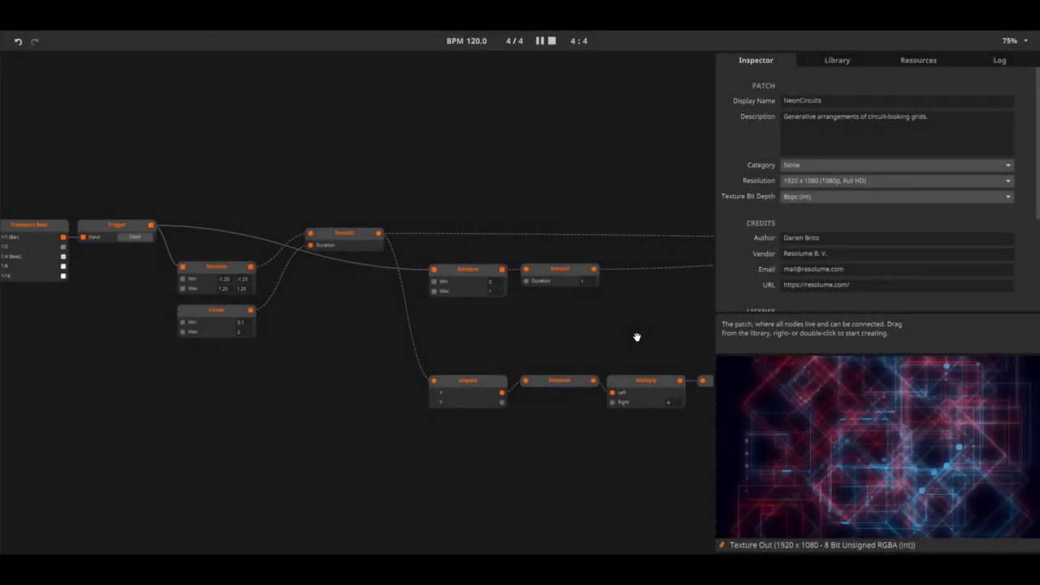
{"action": "left_click_drag", "start_coordinate": [637, 337], "coordinate": [602, 333]}
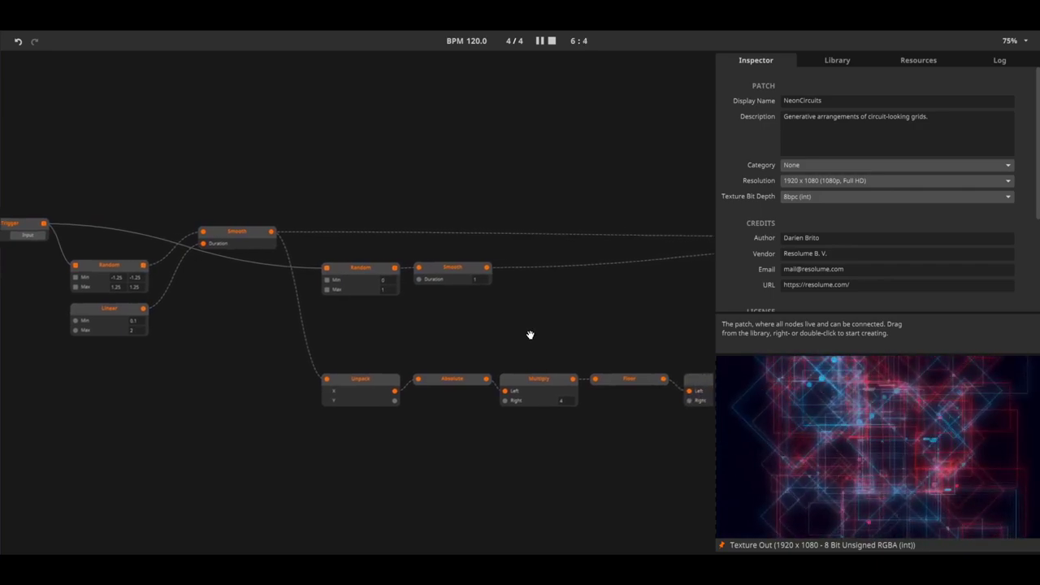
{"action": "left_click_drag", "start_coordinate": [463, 336], "coordinate": [90, 342]}
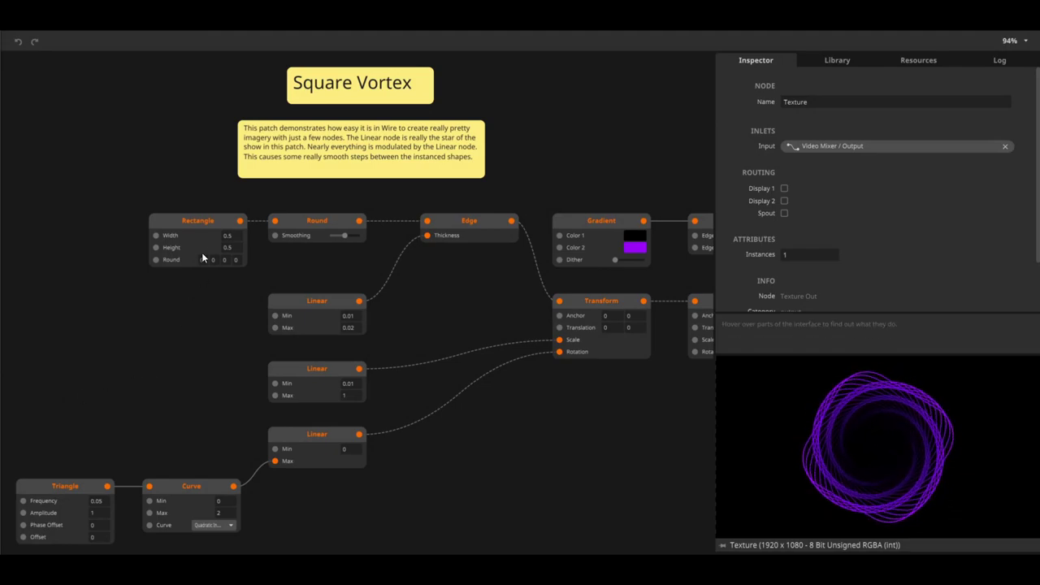
- Examine each node of the Square Vortex patch and its preview, following the chain from Rectangle to the Texture output
{"action": "left_click", "coordinate": [203, 229]}
{"action": "left_click", "coordinate": [339, 226]}
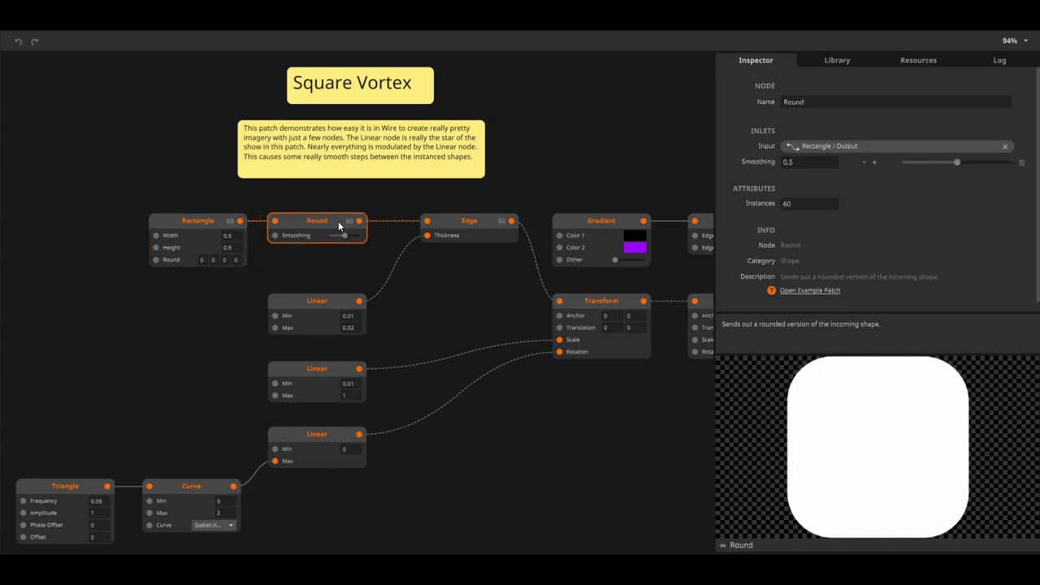
{"action": "left_click", "coordinate": [460, 222]}
{"action": "left_click", "coordinate": [587, 302]}
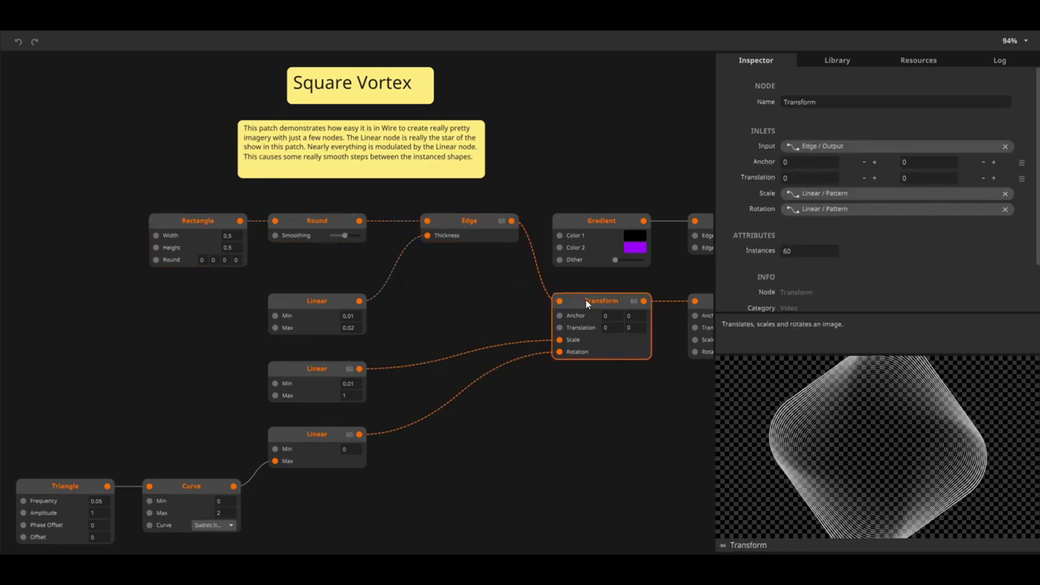
{"action": "left_click_drag", "start_coordinate": [630, 405], "coordinate": [435, 398]}
{"action": "left_click", "coordinate": [506, 321]}
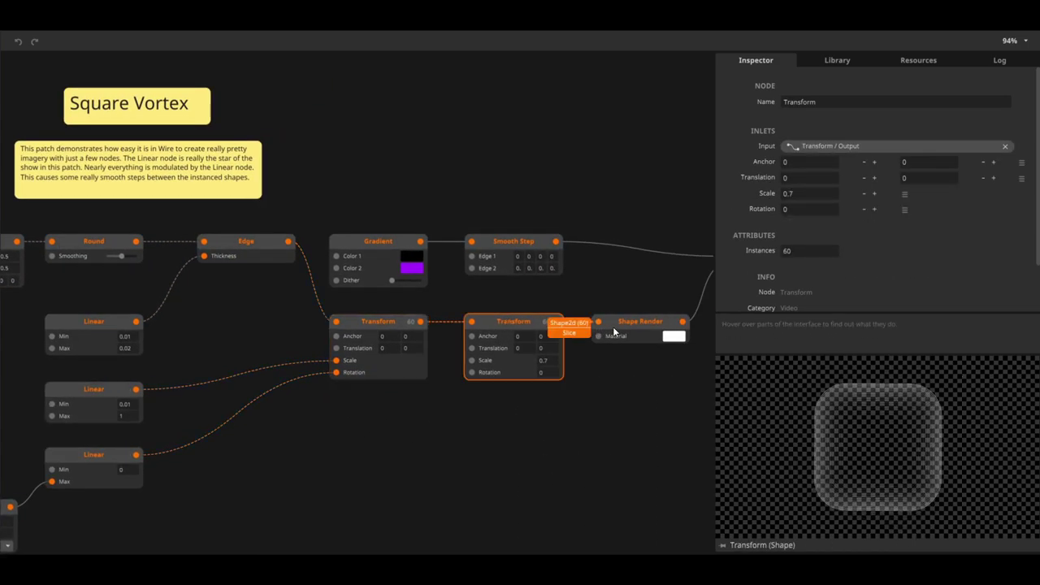
{"action": "left_click", "coordinate": [633, 325]}
{"action": "scroll", "coordinate": [660, 411], "scroll_direction": "right", "scroll_amount": 7}
{"action": "left_click", "coordinate": [472, 280]}
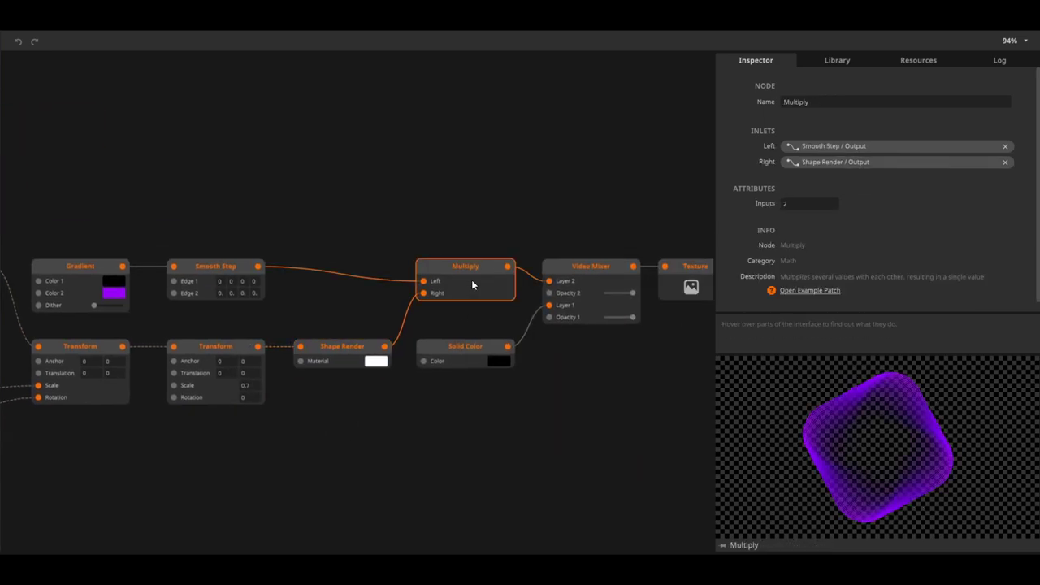
{"action": "left_click", "coordinate": [584, 268]}
{"action": "left_click", "coordinate": [685, 287]}
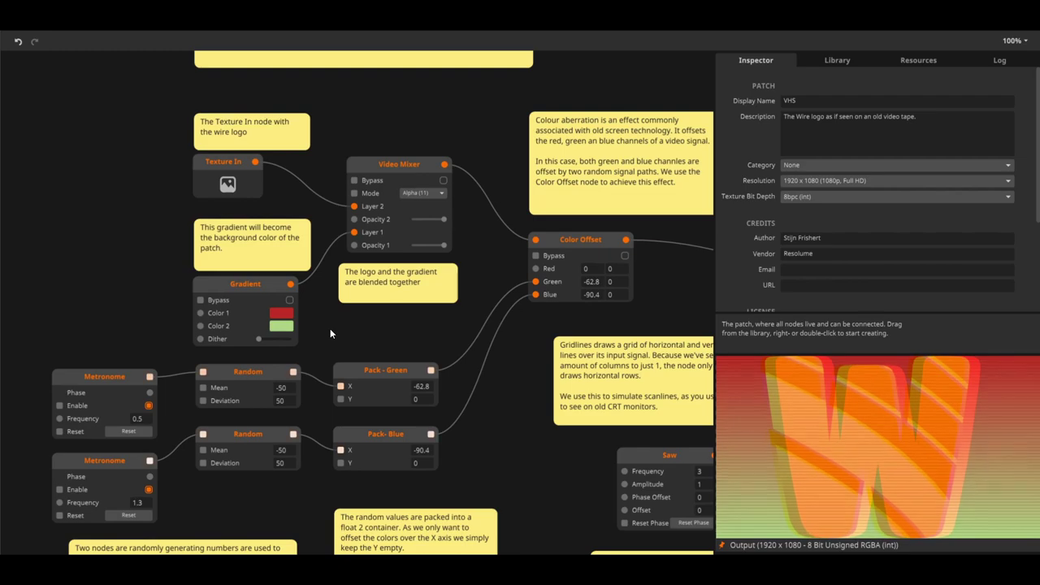
- Open the example patch for the Random node feeding Pack - Green, discarding the VHS patch's unsaved changes
{"action": "mouse_move", "coordinate": [515, 412]}
{"action": "left_mouse_down"}
{"action": "mouse_move", "coordinate": [469, 391]}
{"action": "mouse_move", "coordinate": [497, 422]}
{"action": "left_mouse_up"}
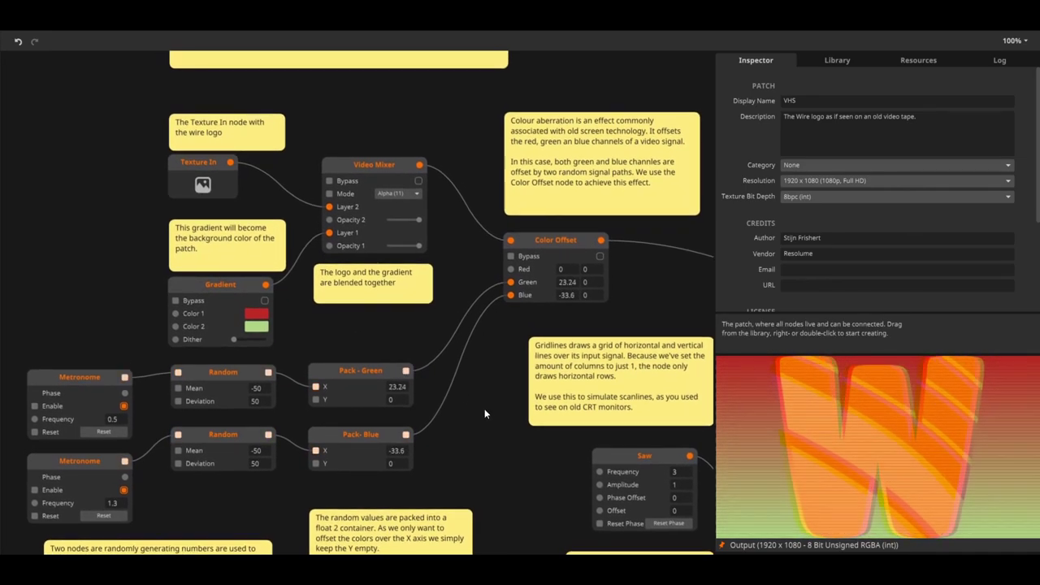
{"action": "left_click_drag", "start_coordinate": [386, 348], "coordinate": [400, 327]}
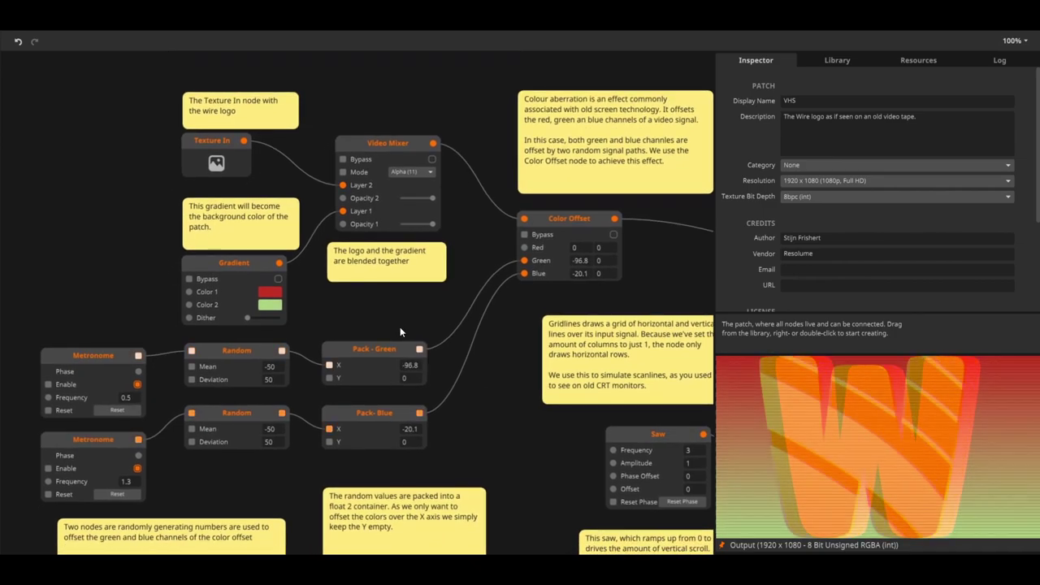
{"action": "left_click", "coordinate": [241, 351]}
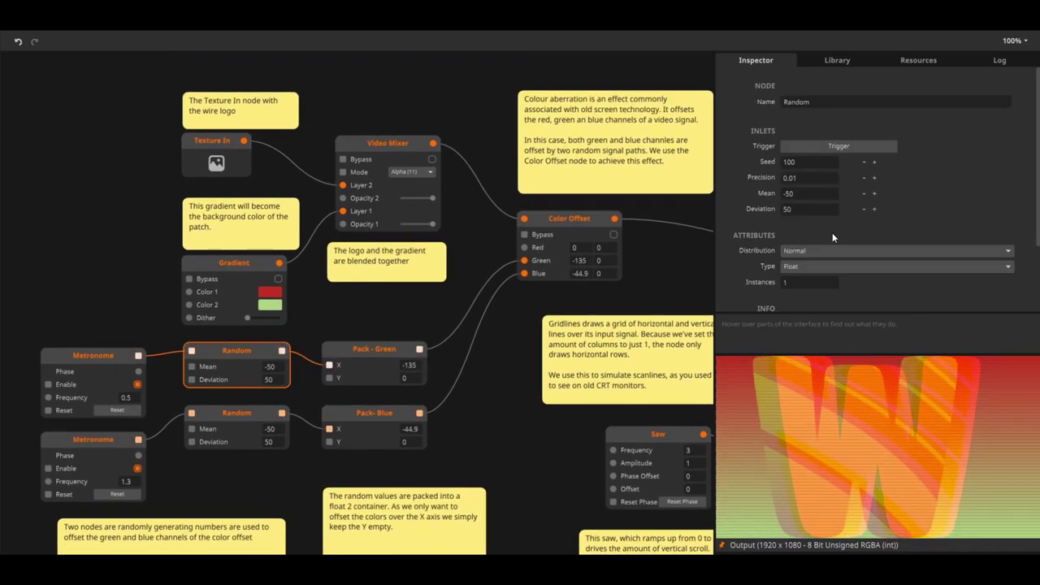
{"action": "scroll", "coordinate": [832, 233], "scroll_direction": "down", "scroll_amount": 2}
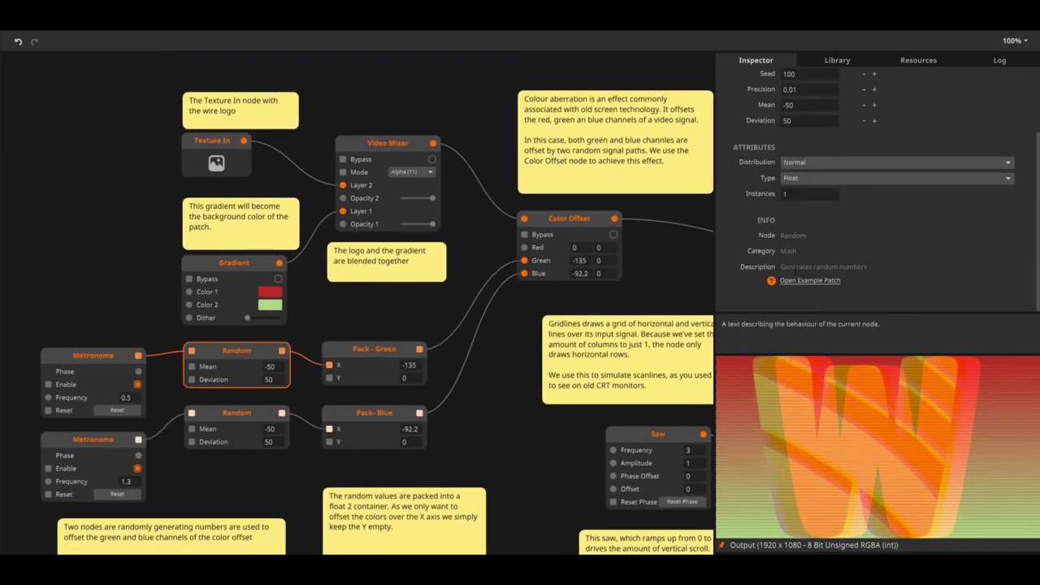
{"action": "left_click", "coordinate": [809, 282]}
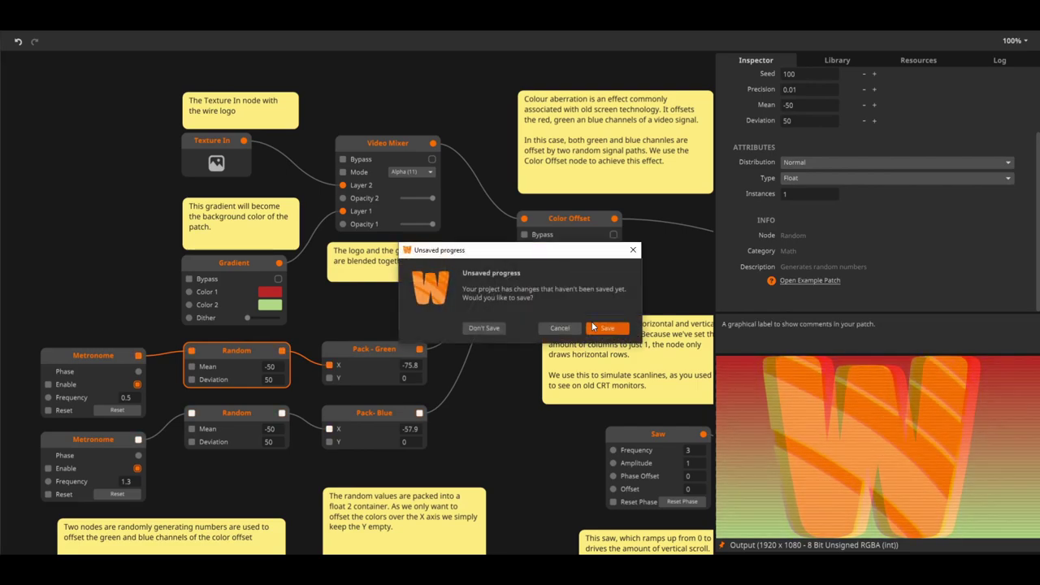
{"action": "left_click", "coordinate": [493, 327]}
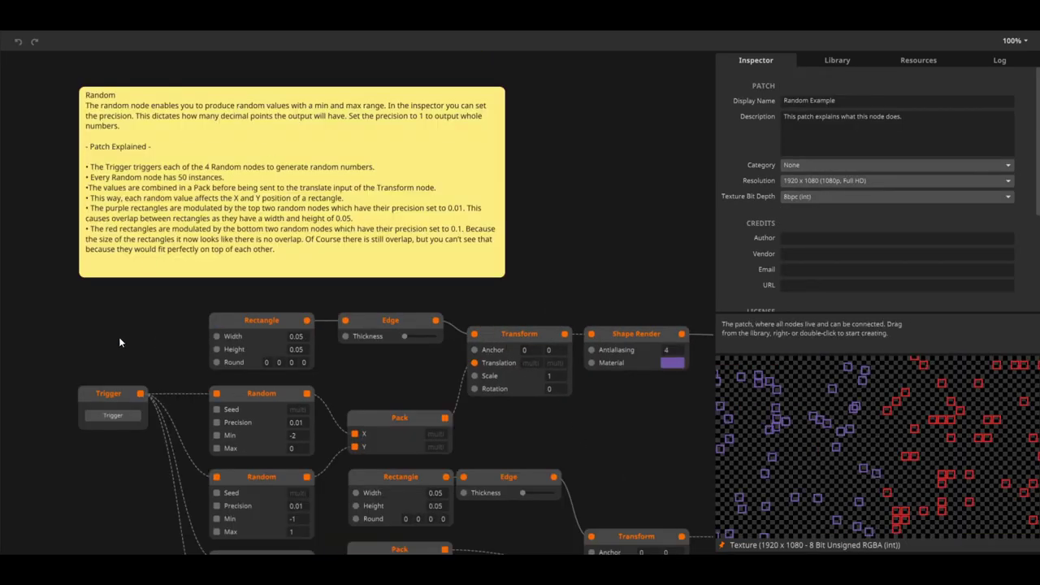
- Fire the Trigger node four times to regenerate the random rectangle positions in the preview
{"action": "left_click", "coordinate": [116, 417]}
{"action": "left_click", "coordinate": [116, 419]}
{"action": "left_click", "coordinate": [116, 419]}
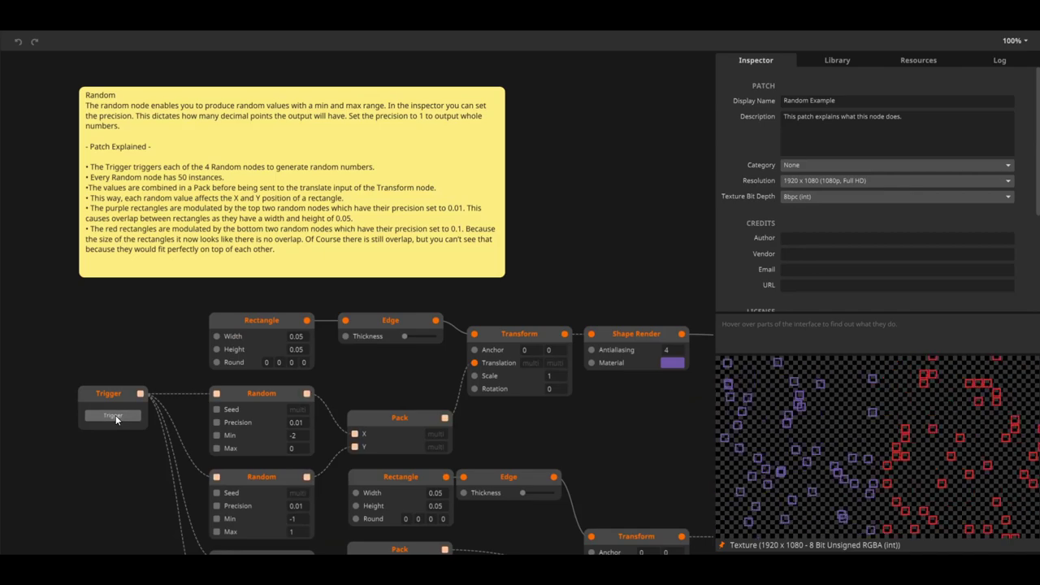
{"action": "left_click", "coordinate": [116, 419]}
{"action": "mouse_move", "coordinate": [577, 403]}
{"action": "left_mouse_down"}
{"action": "mouse_move", "coordinate": [529, 235]}
{"action": "mouse_move", "coordinate": [573, 334]}
{"action": "mouse_move", "coordinate": [573, 412]}
{"action": "left_mouse_up"}
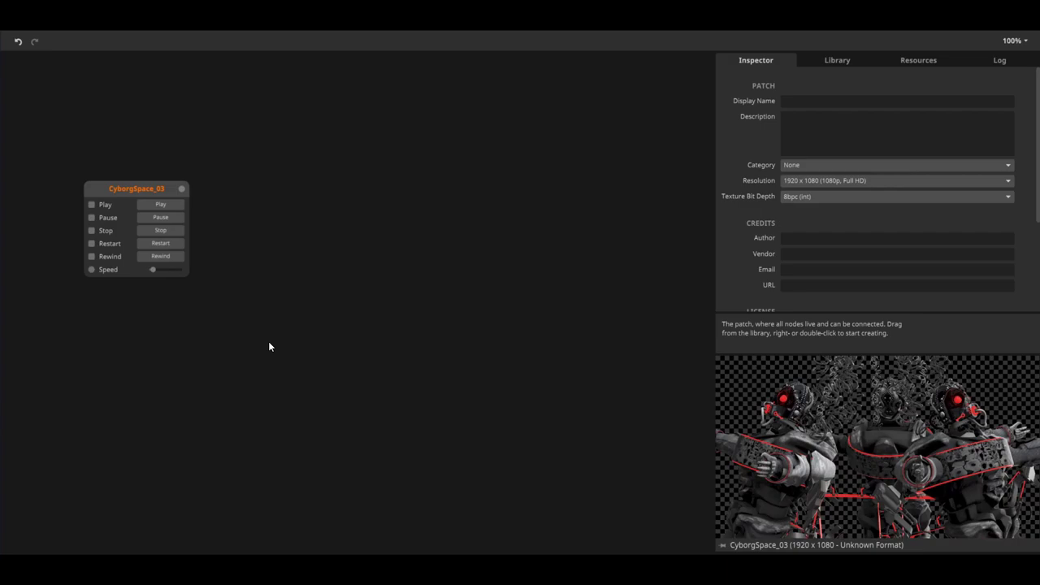
- Add an Attack Release node and a Trigger In node, and connect the Trigger In output to the envelope's trigger input
{"action": "double_click", "coordinate": [269, 343]}
{"action": "type", "text": "att"}
{"action": "key", "text": "Return"}
{"action": "double_click", "coordinate": [223, 359]}
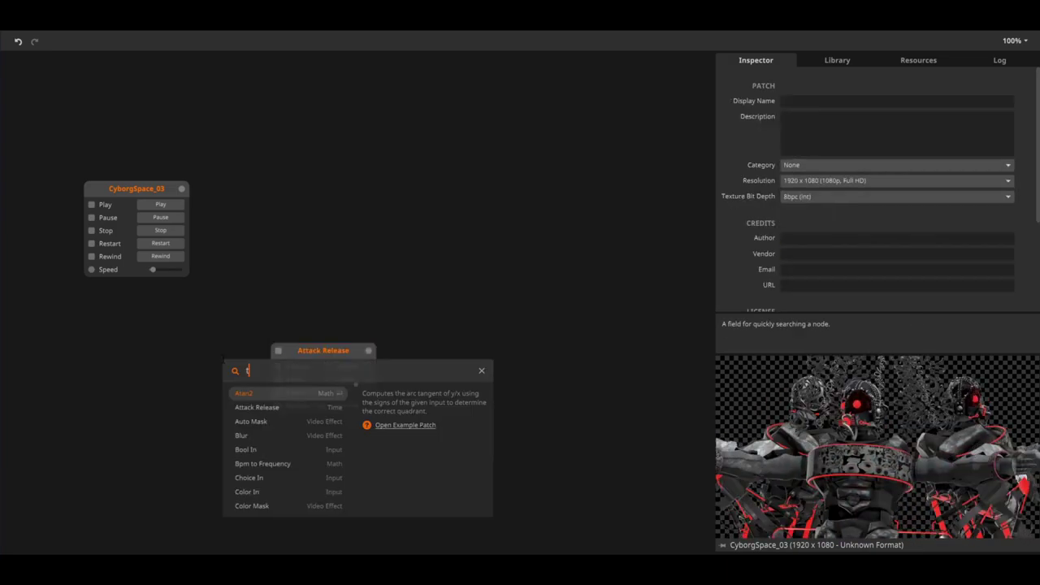
{"action": "type", "text": "trig"}
{"action": "key", "text": "Down"}
{"action": "key", "text": "Return"}
{"action": "left_click_drag", "start_coordinate": [237, 365], "coordinate": [279, 351]}
- Add a Float In node named Release Time and connect it to the Attack Release node's Release Time input
{"action": "double_click", "coordinate": [165, 463]}
{"action": "type", "text": "float"}
{"action": "key", "text": "Return"}
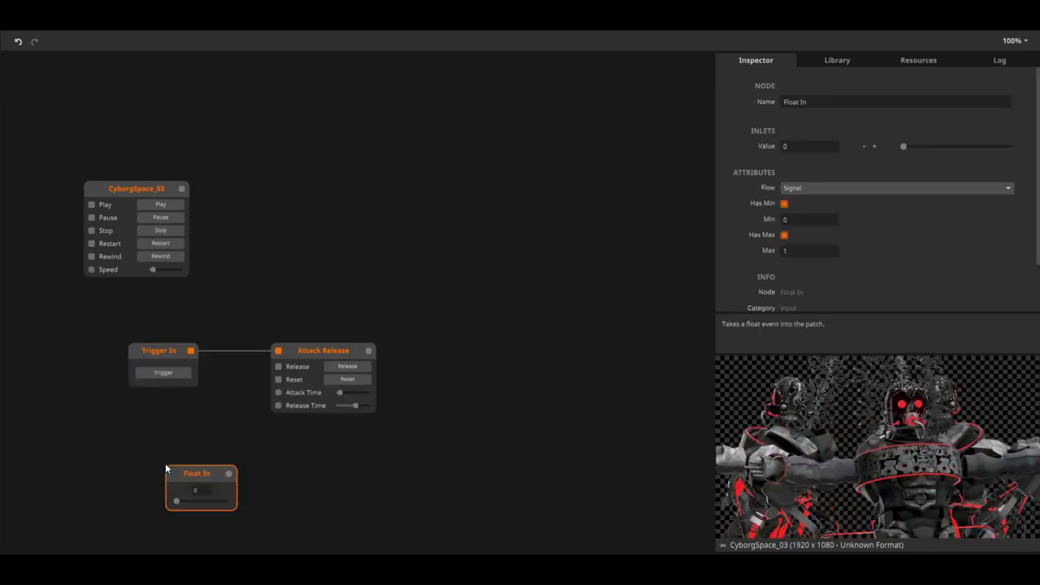
{"action": "left_click_drag", "start_coordinate": [229, 474], "coordinate": [170, 443]}
- Rename the Trigger In node as Destructo Maximo and group both input nodes directly below the CyborgSpace_03 node
{"action": "double_click", "coordinate": [154, 351]}
{"action": "type", "text": "Deattacto Mix"}
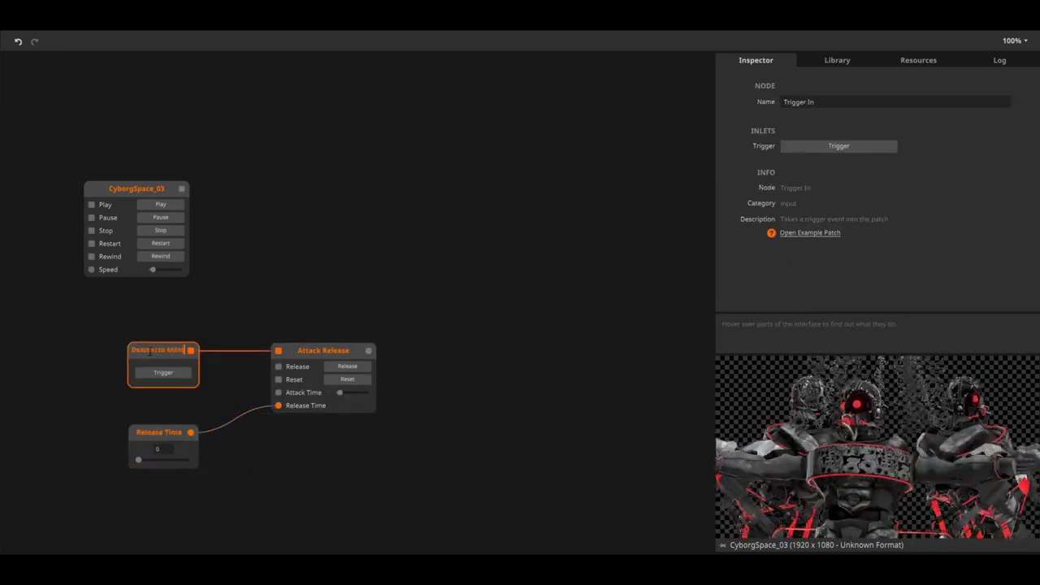
{"action": "key", "text": "Return"}
{"action": "left_click_drag", "start_coordinate": [171, 349], "coordinate": [172, 374]}
{"action": "left_click_drag", "start_coordinate": [221, 478], "coordinate": [154, 375]}
{"action": "left_click_drag", "start_coordinate": [161, 376], "coordinate": [127, 300]}
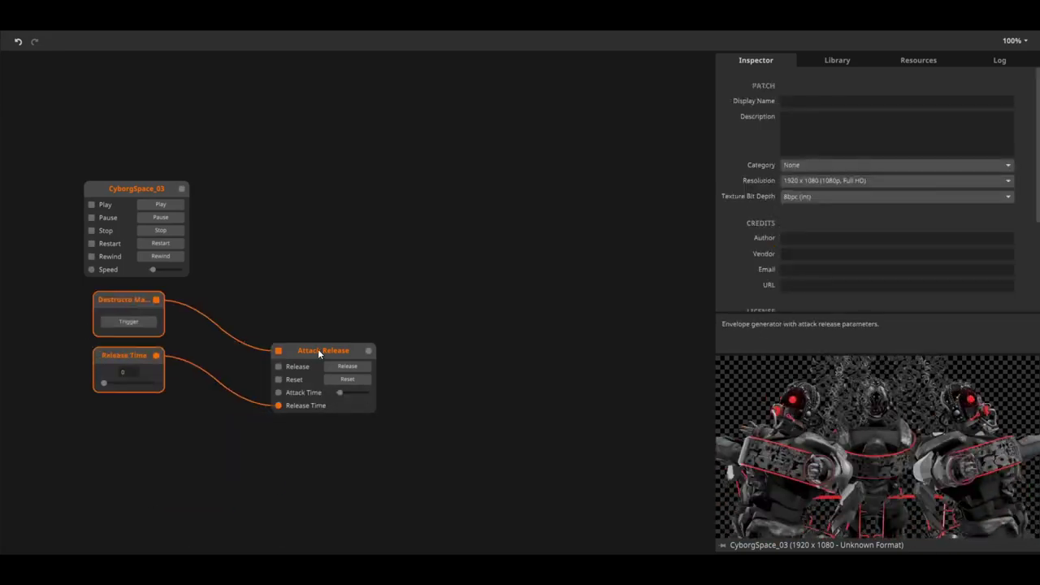
- Move Attack Release beside its input nodes and add a Pack node whose X input takes the envelope output
{"action": "double_click", "coordinate": [453, 296]}
{"action": "left_click_drag", "start_coordinate": [318, 349], "coordinate": [462, 316]}
{"action": "type", "text": "pack"}
{"action": "key", "text": "Return"}
{"action": "left_click_drag", "start_coordinate": [511, 300], "coordinate": [407, 254]}
{"action": "double_click", "coordinate": [586, 197]}
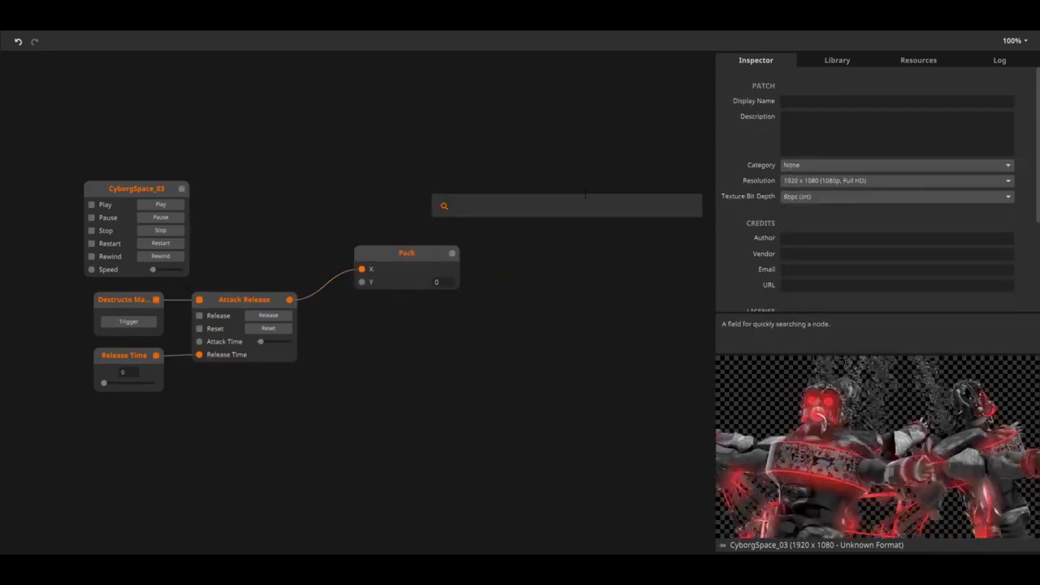
{"action": "type", "text": "displace"}
{"action": "key", "text": "Return"}
{"action": "key", "text": "Delete"}
- Add a Displace video effect taking CyborgSpace_03 as its input, and drive its Displace inlet with the Pack output
{"action": "double_click", "coordinate": [474, 202]}
{"action": "type", "text": "disp"}
{"action": "key", "text": "Down"}
{"action": "key", "text": "Return"}
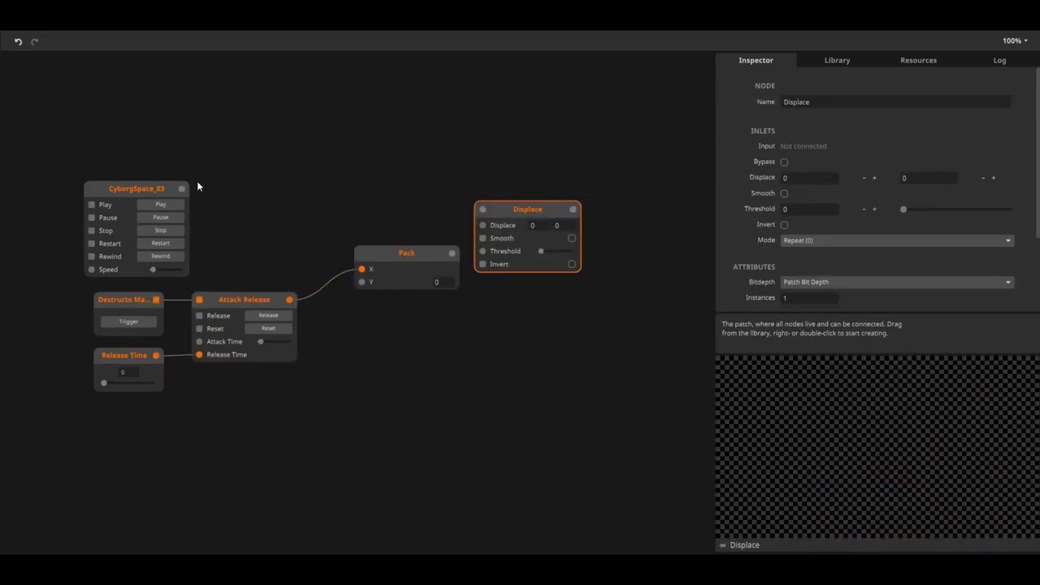
{"action": "left_click_drag", "start_coordinate": [181, 189], "coordinate": [482, 209]}
{"action": "left_click_drag", "start_coordinate": [520, 210], "coordinate": [543, 196]}
{"action": "left_click_drag", "start_coordinate": [452, 254], "coordinate": [506, 212]}
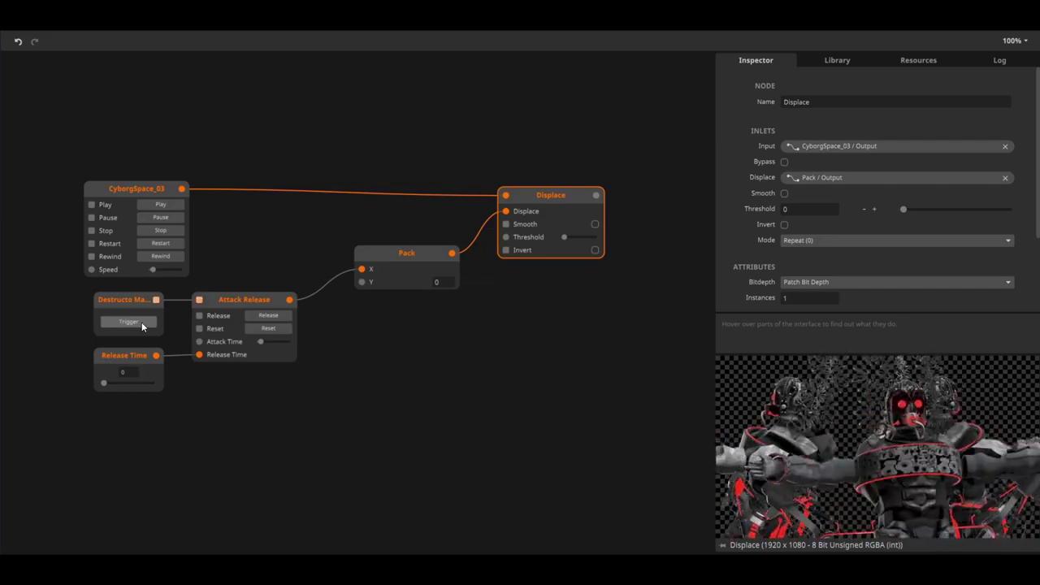
- Add a Color Offset node next to Displace and connect the Displace output to its input
{"action": "left_click", "coordinate": [437, 473]}
{"action": "key", "text": "Tab"}
{"action": "type", "text": "colo"}
{"action": "key", "text": "Down"}
{"action": "key", "text": "Down"}
{"action": "key", "text": "Down"}
{"action": "key", "text": "Return"}
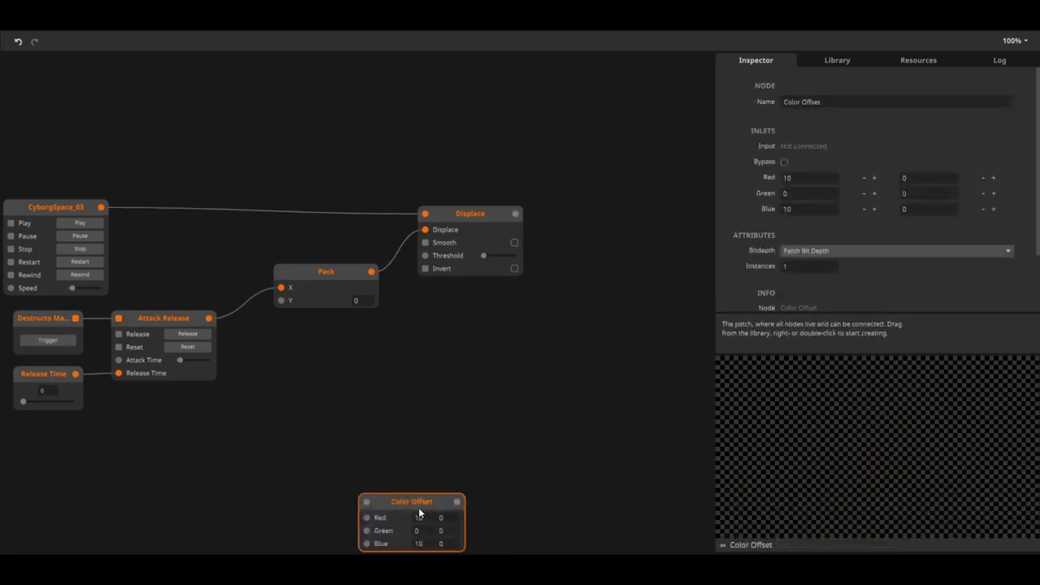
{"action": "left_click_drag", "start_coordinate": [419, 507], "coordinate": [602, 218]}
{"action": "left_click_drag", "start_coordinate": [517, 213], "coordinate": [551, 212]}
- Add a Texture Out node beside Color Offset and feed it the Color Offset output
{"action": "double_click", "coordinate": [557, 327]}
{"action": "type", "text": "te"}
{"action": "key", "text": "Return"}
{"action": "left_click_drag", "start_coordinate": [566, 337], "coordinate": [515, 243]}
{"action": "left_click_drag", "start_coordinate": [583, 350], "coordinate": [563, 256]}
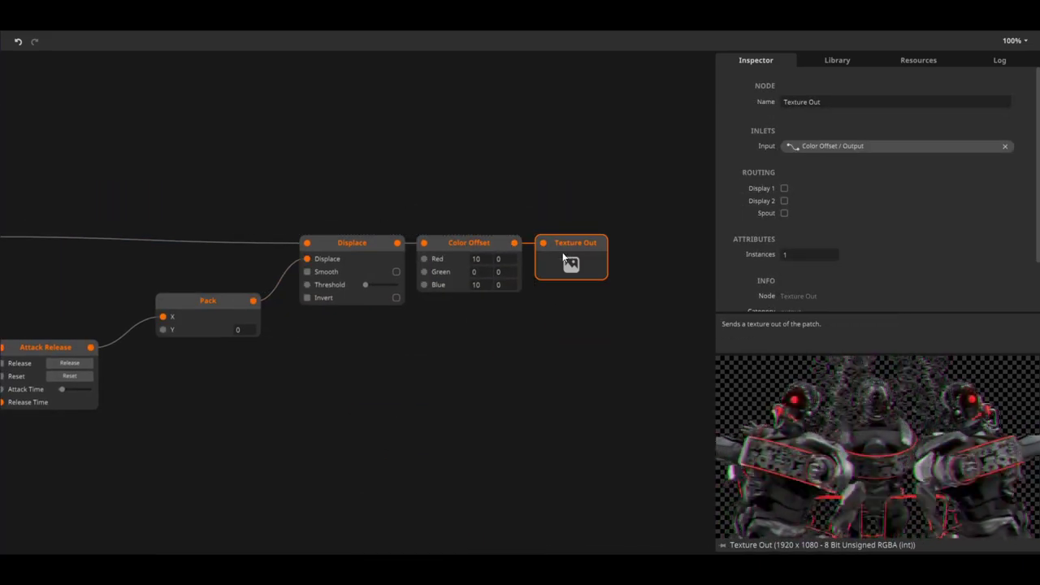
- Add a Perlin Noise node with amplitude 10 and connect it to the Color Offset node's Red input
{"action": "left_click_drag", "start_coordinate": [287, 465], "coordinate": [382, 357]}
{"action": "double_click", "coordinate": [416, 345]}
{"action": "type", "text": "per"}
{"action": "key", "text": "Return"}
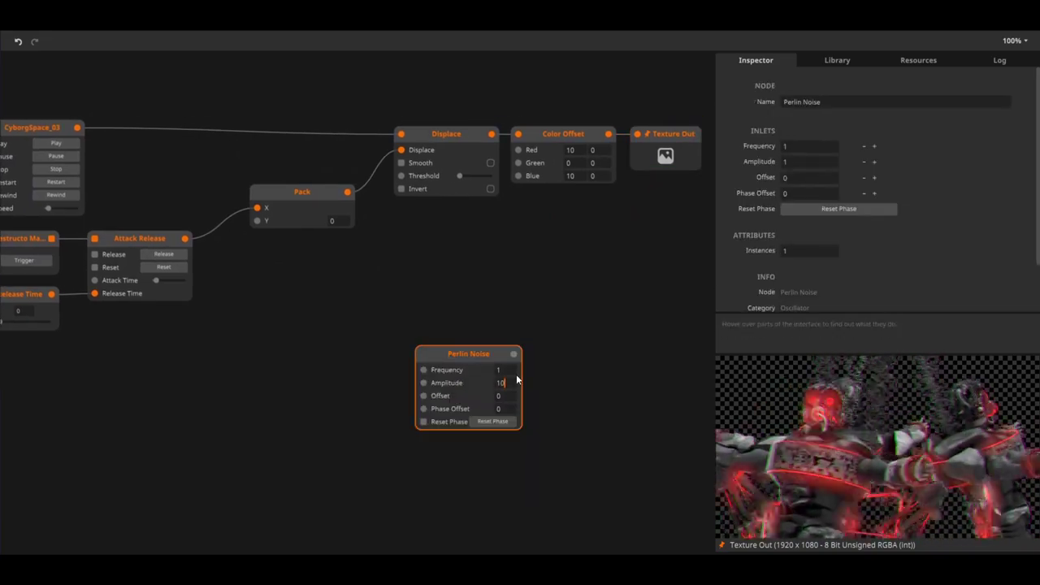
{"action": "left_click_drag", "start_coordinate": [522, 155], "coordinate": [519, 150]}
{"action": "left_click_drag", "start_coordinate": [500, 384], "coordinate": [466, 337]}
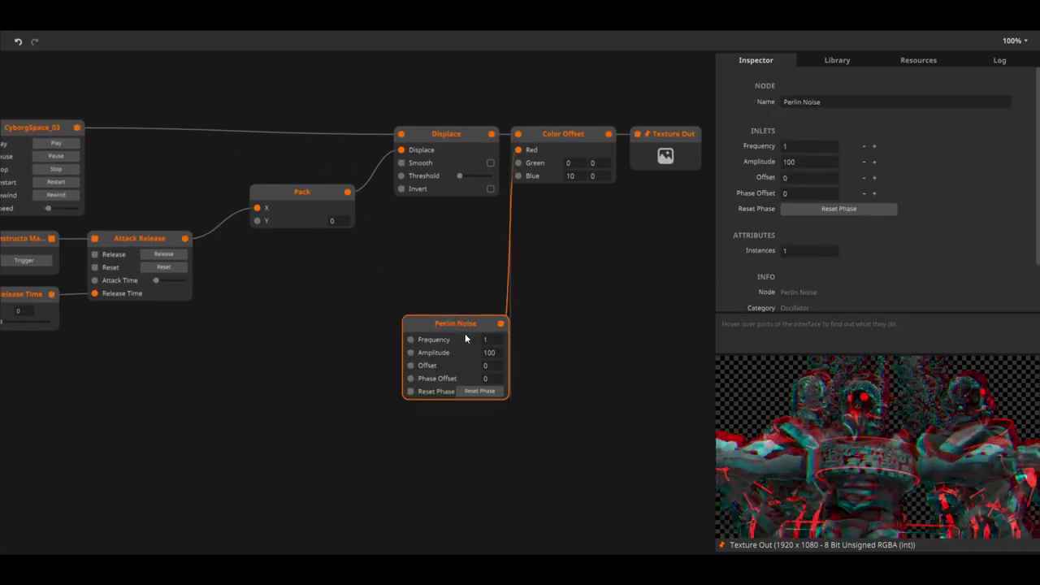
{"action": "type", "text": "0"}
- Add a Multiply node and connect the Attack Release output to its Left input
{"action": "double_click", "coordinate": [259, 334]}
{"action": "type", "text": "mul"}
{"action": "key", "text": "Return"}
{"action": "left_click_drag", "start_coordinate": [186, 239], "coordinate": [268, 359]}
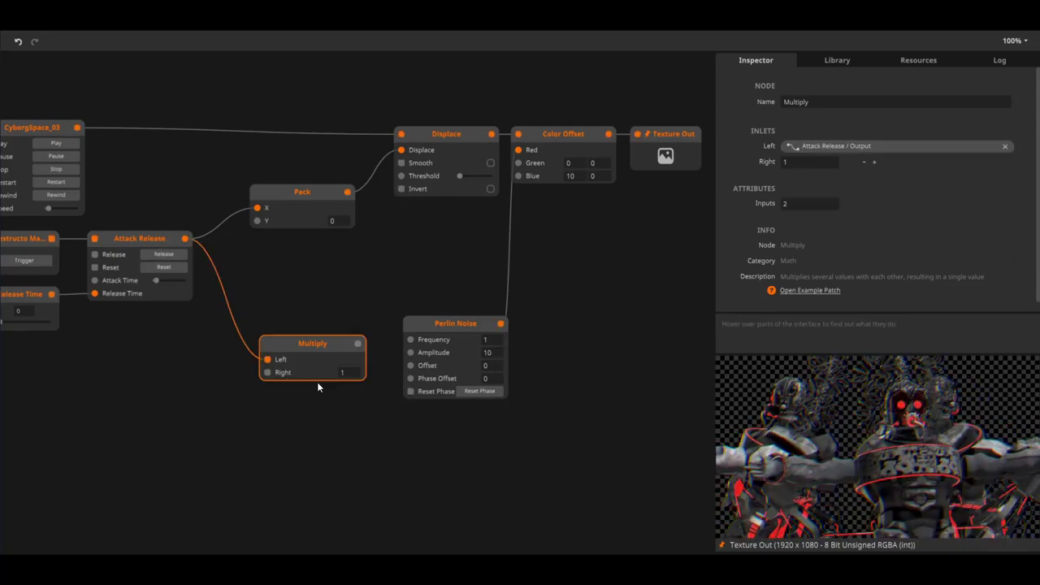
- Duplicate Perlin Noise twice with frequencies 12 and 10, and drive all three amplitudes from Multiply with its Right value at 100
{"action": "left_click", "coordinate": [455, 323]}
{"action": "key", "text": "ctrl+c"}
{"action": "key", "text": "ctrl+v"}
{"action": "left_click_drag", "start_coordinate": [538, 433], "coordinate": [501, 291]}
{"action": "key", "text": "ctrl+v"}
{"action": "left_click_drag", "start_coordinate": [412, 304], "coordinate": [412, 281]}
{"action": "left_click_drag", "start_coordinate": [433, 420], "coordinate": [419, 375]}
{"action": "left_click_drag", "start_coordinate": [321, 202], "coordinate": [375, 404]}
- Set the first Perlin Noise frequency to 16, and the phase offsets of the second and third to 0.3 and 0.6
{"action": "type", "text": "1"}
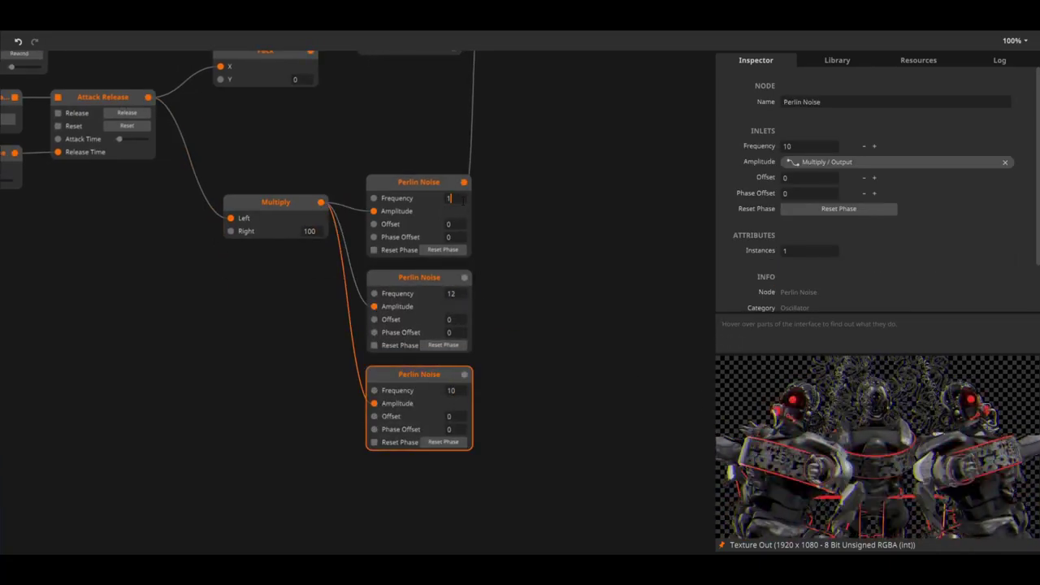
{"action": "type", "text": "6"}
{"action": "left_click", "coordinate": [501, 300]}
{"action": "type", "text": "6"}
{"action": "left_click_drag", "start_coordinate": [516, 235], "coordinate": [483, 281]}
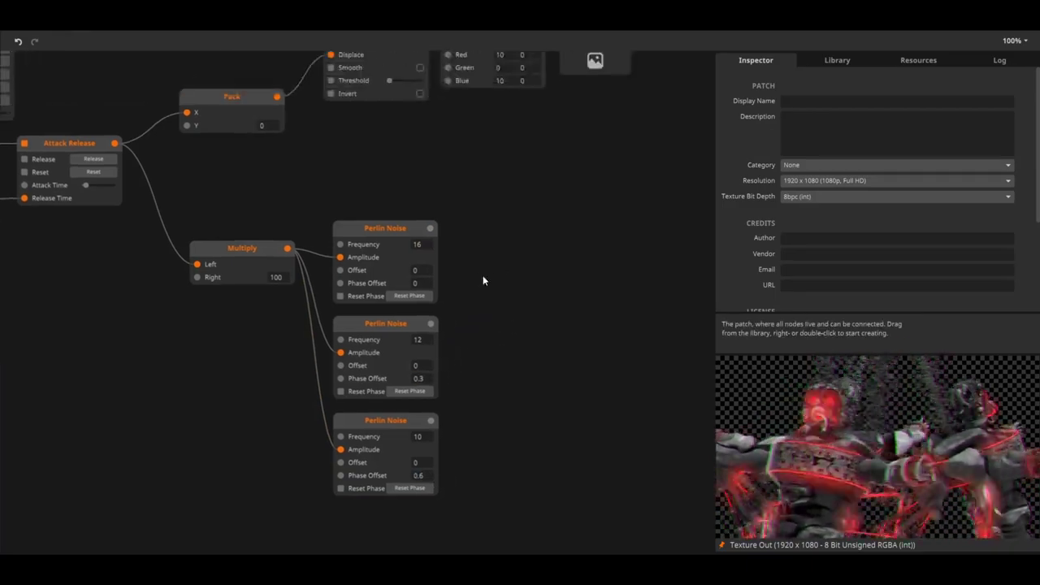
- Add a Pack node beside the first Perlin Noise and connect that noise output to its X input
{"action": "double_click", "coordinate": [503, 262]}
{"action": "type", "text": "pack"}
{"action": "key", "text": "Return"}
{"action": "left_click_drag", "start_coordinate": [431, 228], "coordinate": [511, 288]}
{"action": "left_click_drag", "start_coordinate": [532, 288], "coordinate": [523, 253]}
- Duplicate the new Pack node twice and connect the second and third Perlin Noise outputs to the copies' X inputs
{"action": "key", "text": "ctrl+c"}
{"action": "key", "text": "ctrl+v"}
{"action": "key", "text": "ctrl+v"}
{"action": "left_click_drag", "start_coordinate": [431, 326], "coordinate": [500, 358]}
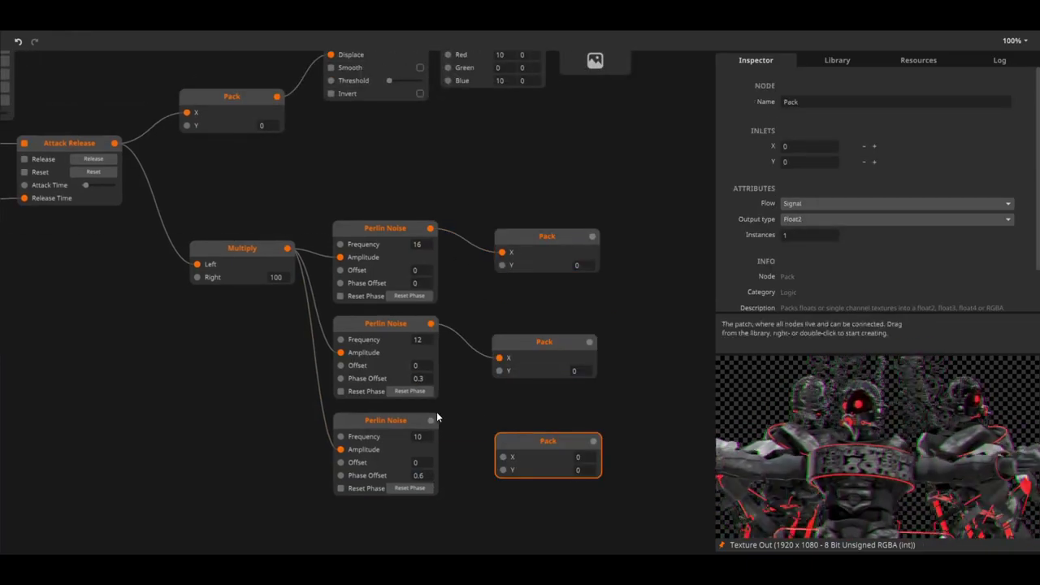
{"action": "left_click_drag", "start_coordinate": [430, 421], "coordinate": [503, 456]}
- Cross-connect the Y inputs: third noise to the second Pack, second noise to the first Pack, first noise to the third Pack
{"action": "left_click_drag", "start_coordinate": [430, 421], "coordinate": [500, 370]}
{"action": "left_click_drag", "start_coordinate": [431, 324], "coordinate": [502, 265]}
{"action": "left_click_drag", "start_coordinate": [431, 228], "coordinate": [503, 469]}
- Connect the three noise-driven Pack outputs to the Color Offset node's Red, Green and Blue inputs, rearranging the nodes to fit
{"action": "left_click_drag", "start_coordinate": [615, 170], "coordinate": [529, 262]}
{"action": "left_click_drag", "start_coordinate": [561, 229], "coordinate": [423, 89]}
{"action": "left_click_drag", "start_coordinate": [427, 137], "coordinate": [586, 136]}
{"action": "left_click_drag", "start_coordinate": [506, 329], "coordinate": [521, 147]}
{"action": "left_click_drag", "start_coordinate": [524, 379], "coordinate": [447, 373]}
{"action": "left_click_drag", "start_coordinate": [426, 429], "coordinate": [443, 154]}
{"action": "left_click_drag", "start_coordinate": [439, 460], "coordinate": [452, 99]}
- Fire the Destructo Maximo trigger to test the effect and delete the CyborgSpace_03 video node
{"action": "left_click_drag", "start_coordinate": [355, 171], "coordinate": [755, 251]}
{"action": "left_click", "coordinate": [189, 267]}
{"action": "left_click_drag", "start_coordinate": [263, 93], "coordinate": [179, 195]}
{"action": "key", "text": "Delete"}
- Add a Texture In node routed to the Test Card and connect it to the Displace node's input
{"action": "left_click", "coordinate": [941, 61]}
{"action": "double_click", "coordinate": [204, 146]}
{"action": "type", "text": "tex"}
{"action": "left_click", "coordinate": [255, 205]}
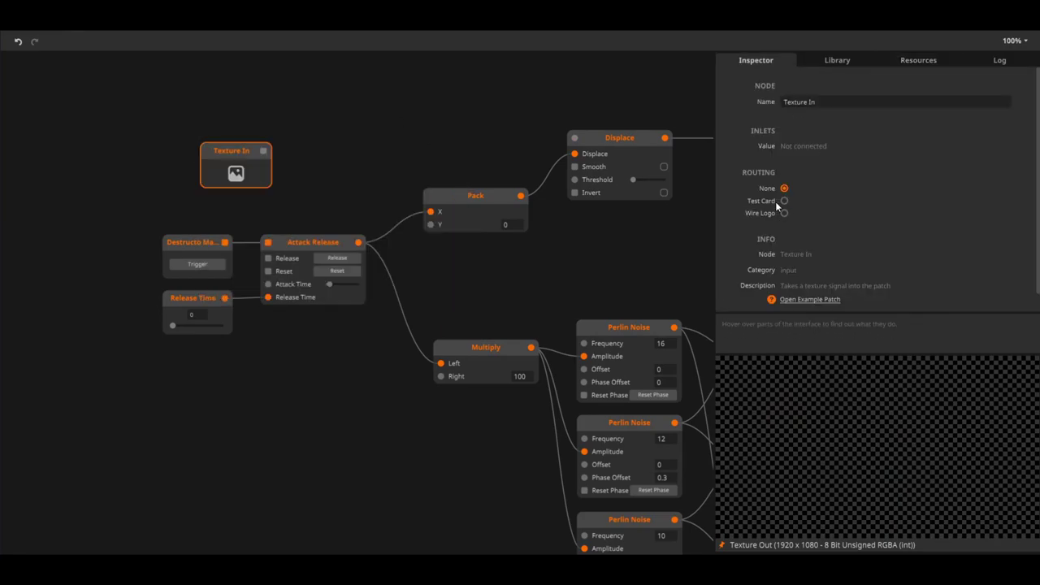
{"action": "left_click_drag", "start_coordinate": [569, 142], "coordinate": [574, 139]}
{"action": "left_click_drag", "start_coordinate": [232, 152], "coordinate": [453, 139]}
- Test the trigger on the test card, set the patch's display name to Destructo Maximo, and save it for use in Resolume
{"action": "left_click", "coordinate": [190, 262]}
{"action": "left_click_drag", "start_coordinate": [623, 265], "coordinate": [437, 257]}
{"action": "left_click", "coordinate": [821, 103]}
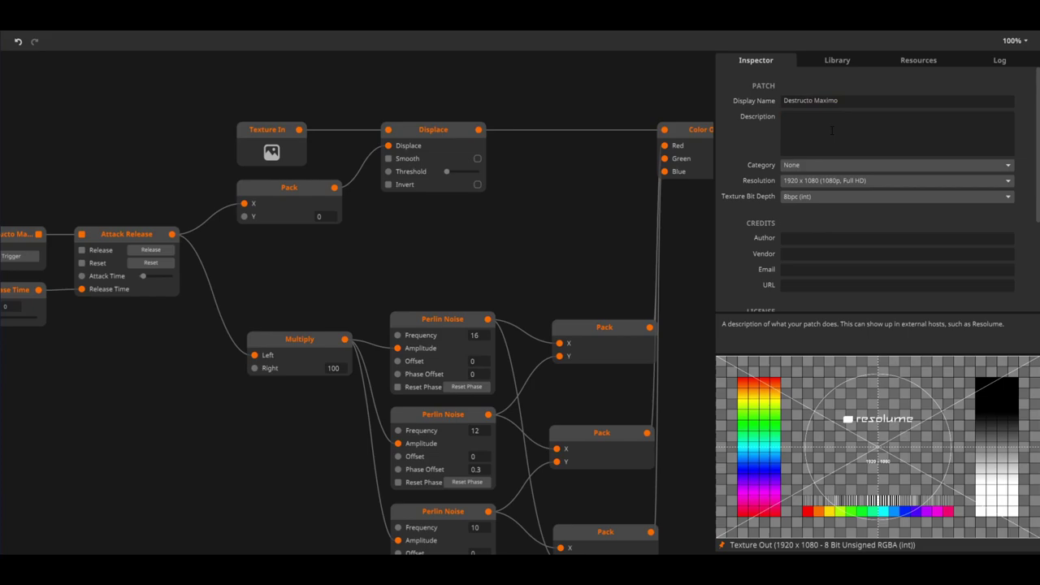
{"action": "left_click", "coordinate": [10, 10]}
{"action": "left_click", "coordinate": [49, 144]}
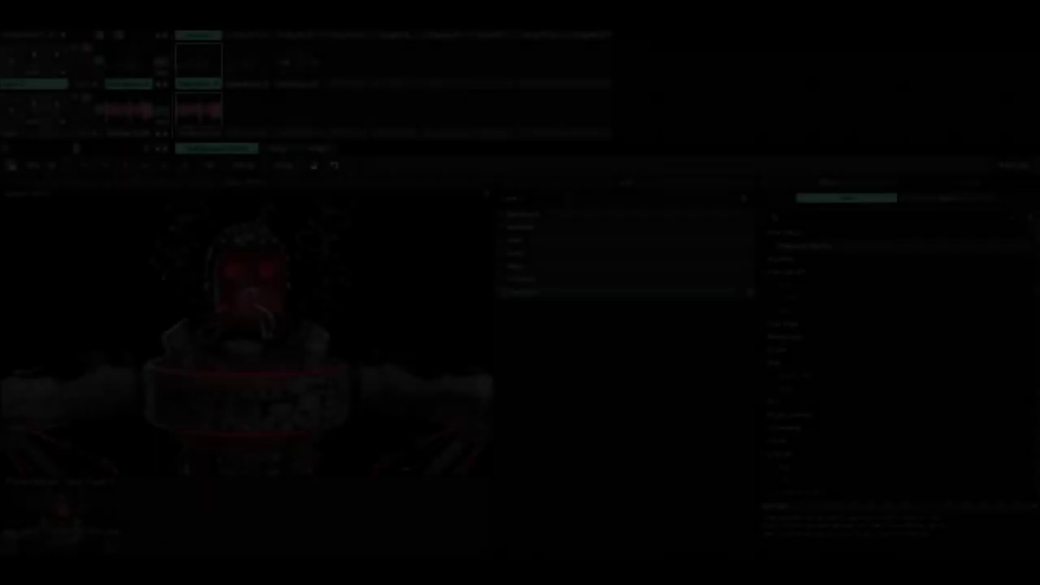
- In Resolume, apply the Destructo Maximo effect to Layer 2 with Release Time 0.66 and animate its trigger on a beat-based timeline
{"action": "left_click_drag", "start_coordinate": [799, 249], "coordinate": [603, 377]}
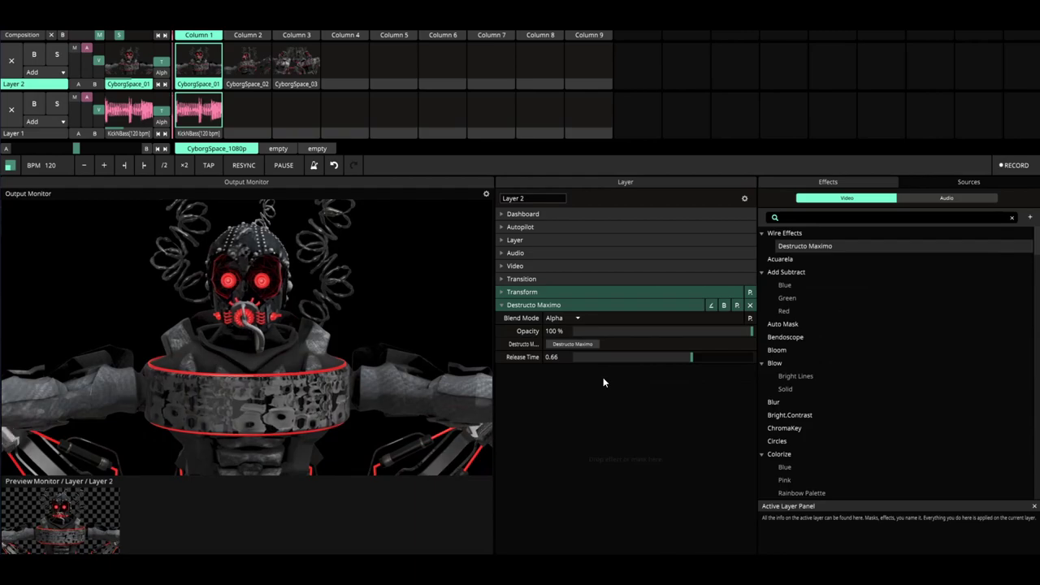
{"action": "left_click", "coordinate": [503, 343]}
{"action": "left_click", "coordinate": [551, 236]}
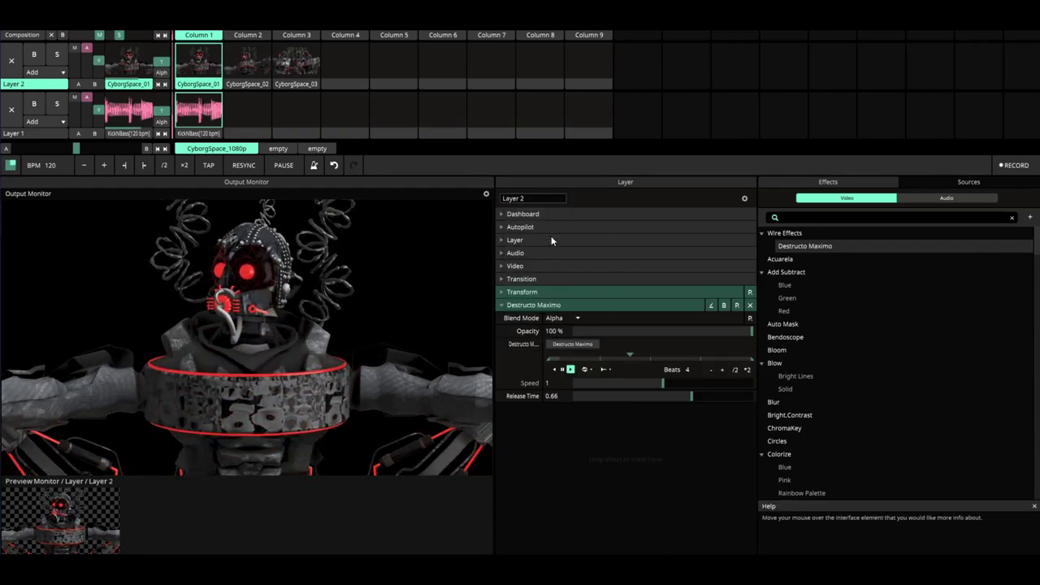
- Add an envelope to the Destructo Maximo trigger using the preset of four repeating Quadratic Out decays, and set Release Time to 0.27
{"action": "left_click", "coordinate": [504, 343]}
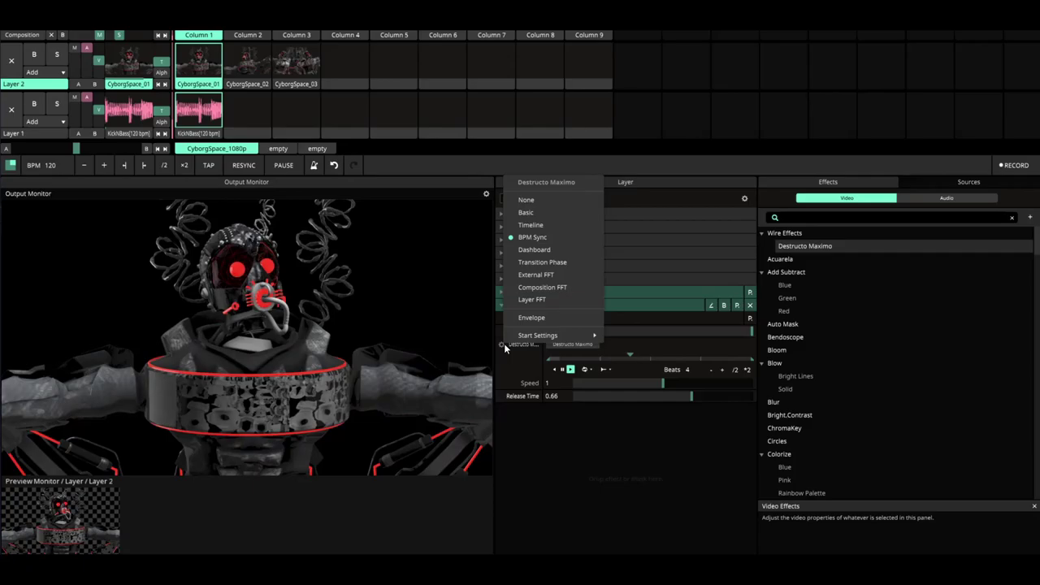
{"action": "left_click", "coordinate": [543, 318]}
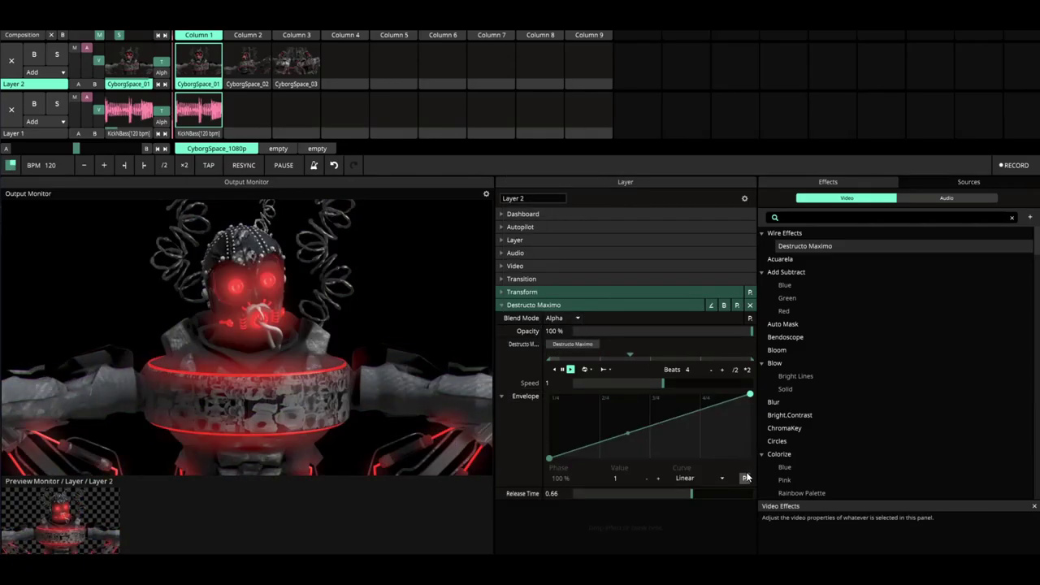
{"action": "left_click", "coordinate": [746, 479]}
{"action": "left_click", "coordinate": [721, 218]}
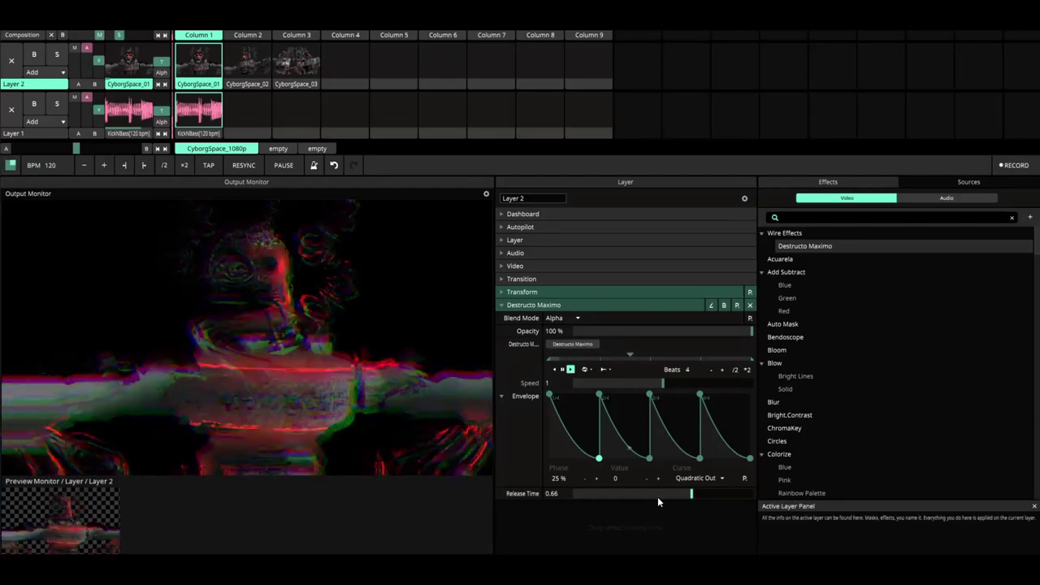
{"action": "left_click_drag", "start_coordinate": [659, 500], "coordinate": [622, 500]}
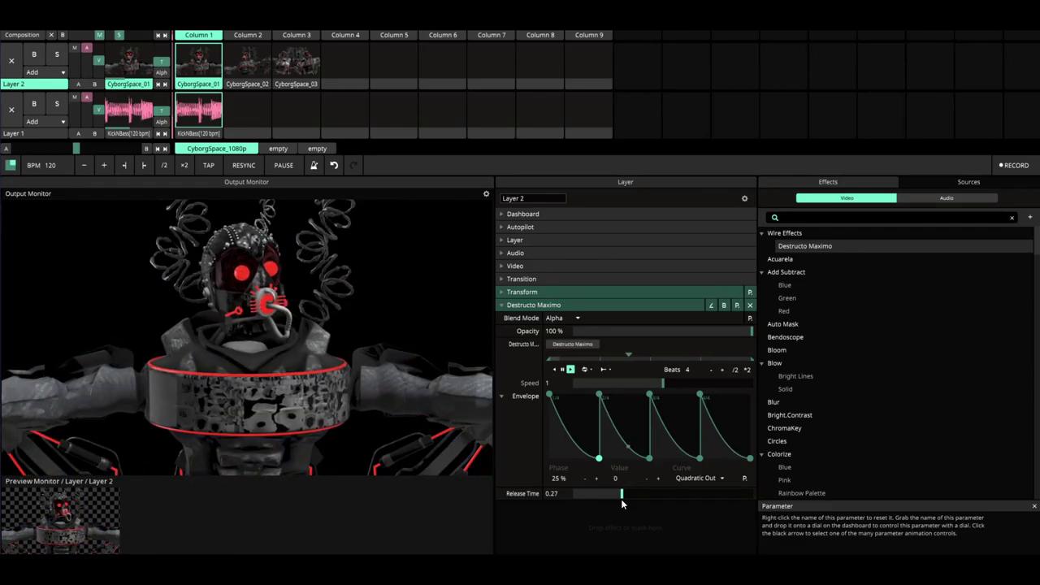
- Play CyborgSpace_02 followed by CyborgSpace_03 on Layer 2 and raise the effect's Release Time to 1
{"action": "left_click", "coordinate": [248, 61]}
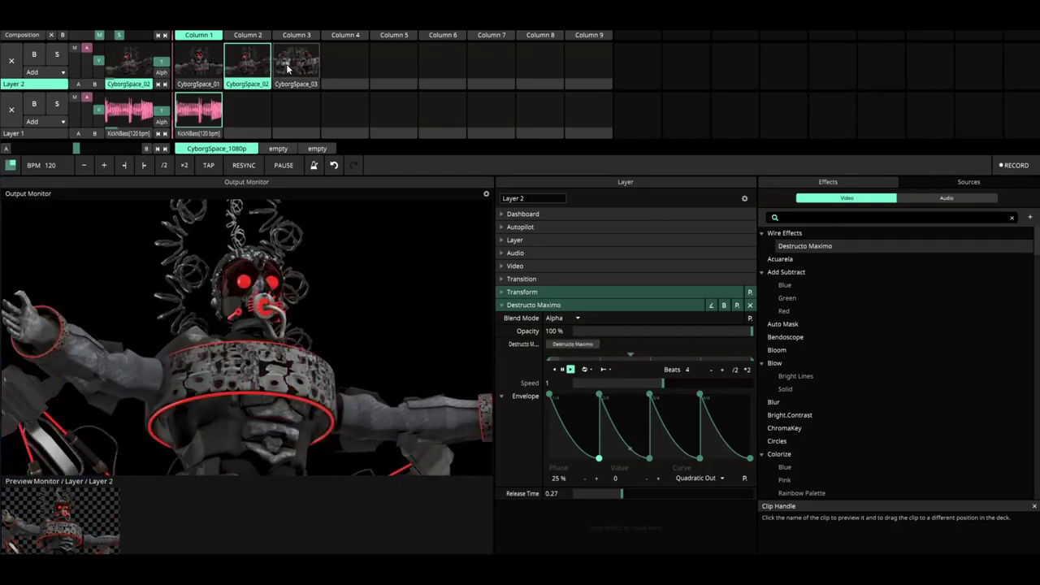
{"action": "left_click", "coordinate": [287, 69]}
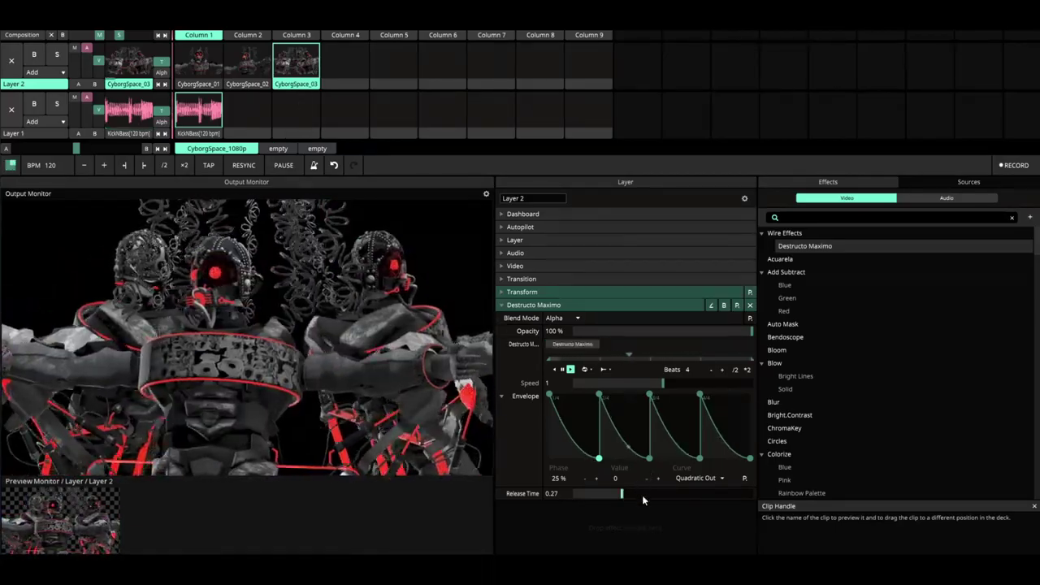
{"action": "left_click", "coordinate": [642, 494]}
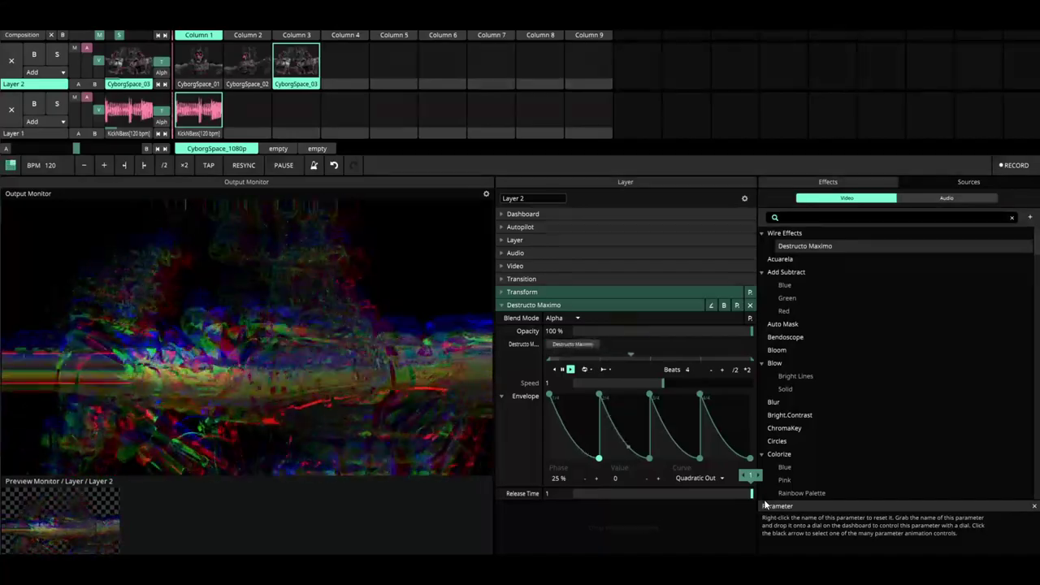